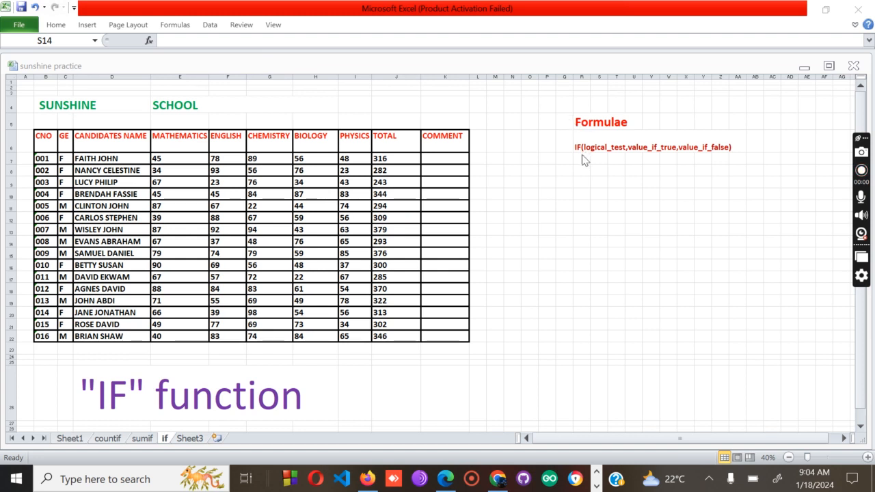
pyautogui.click(580, 147)
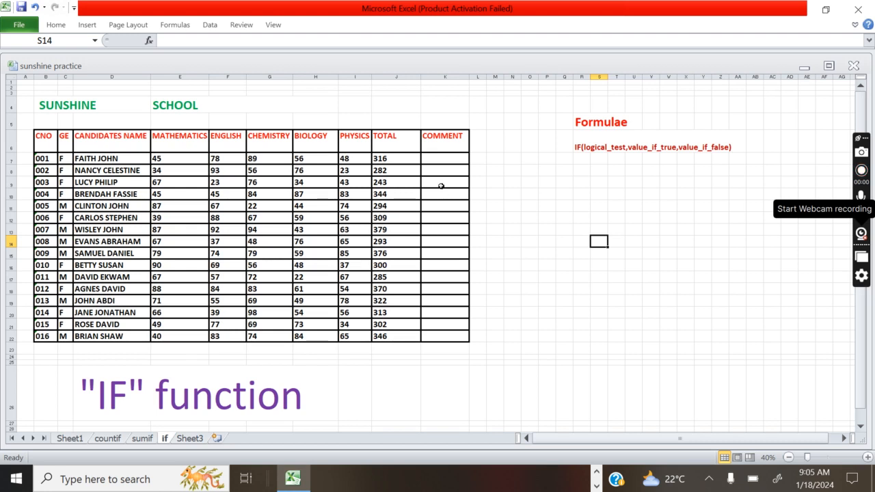
# Set the font colour of the first COMMENT cell, K7, to the recently used magenta
pyautogui.click(427, 160)
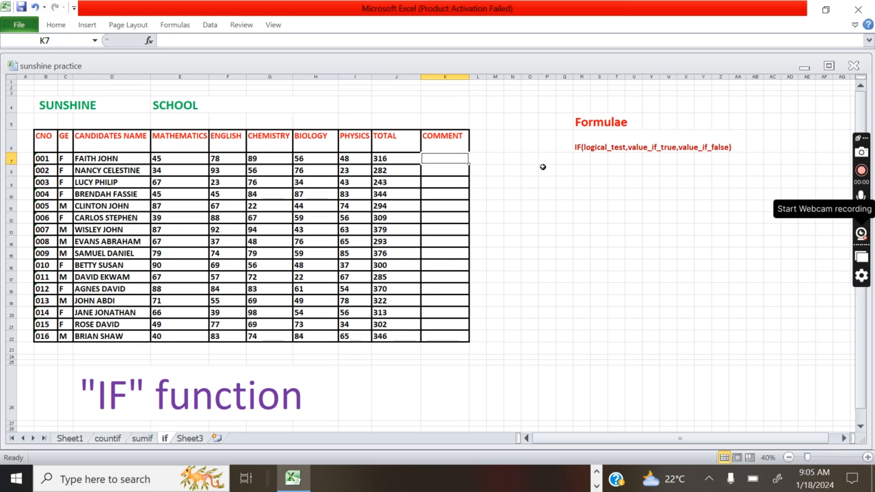
pyautogui.click(61, 27)
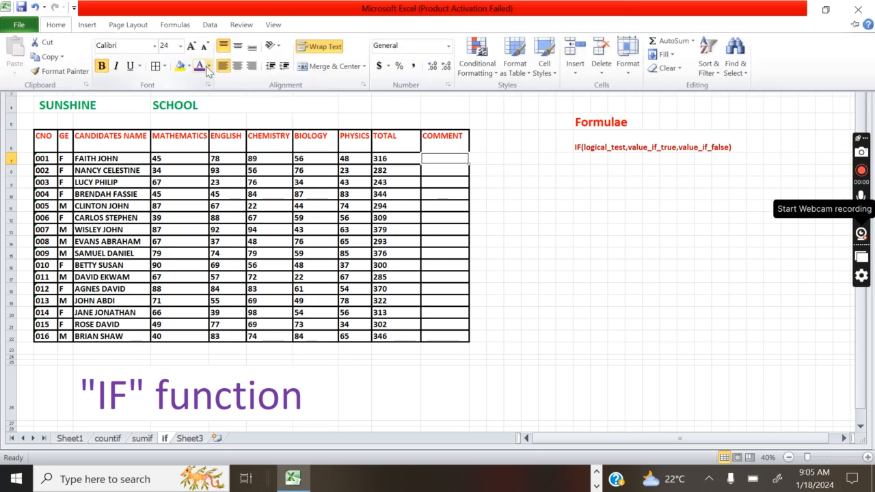
pyautogui.click(208, 67)
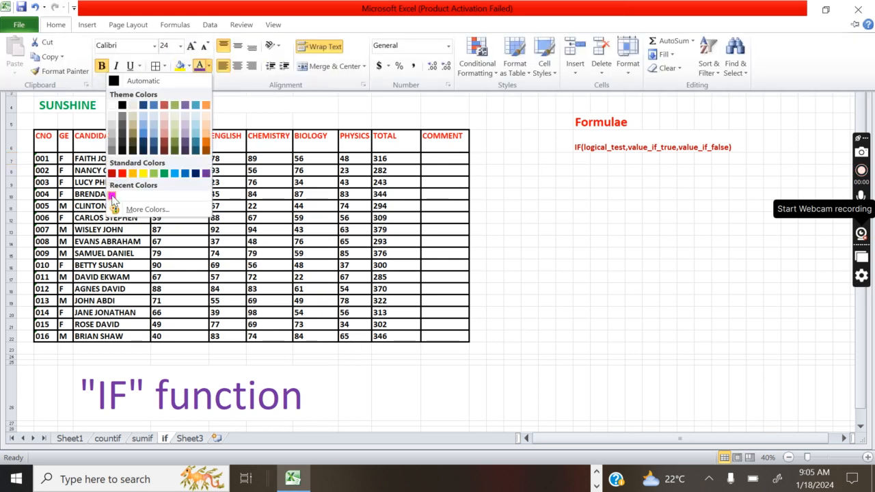
# Enter the formula =IF(J7>300,"PASS","FAIL") in cell K7 of the COMMENT column
pyautogui.click(448, 158)
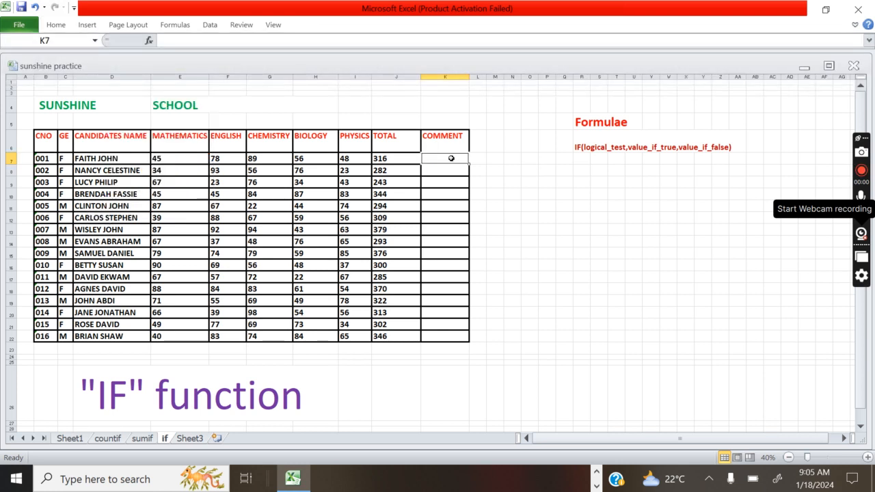
pyautogui.write('IF')
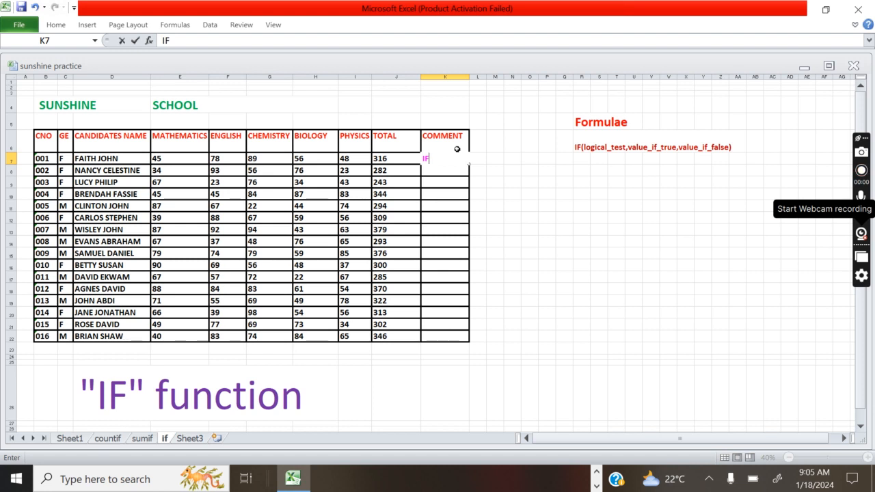
pyautogui.press('BackSpace')
pyautogui.press('BackSpace')
pyautogui.write('=IF')
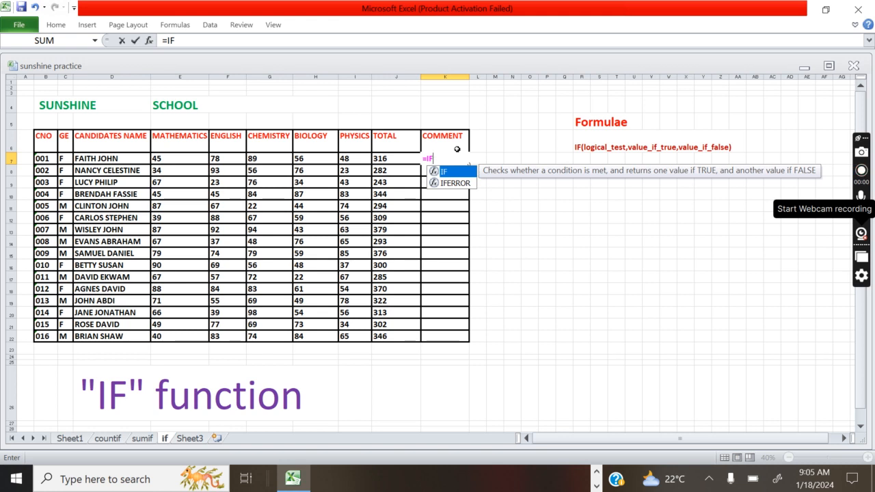
pyautogui.write('(')
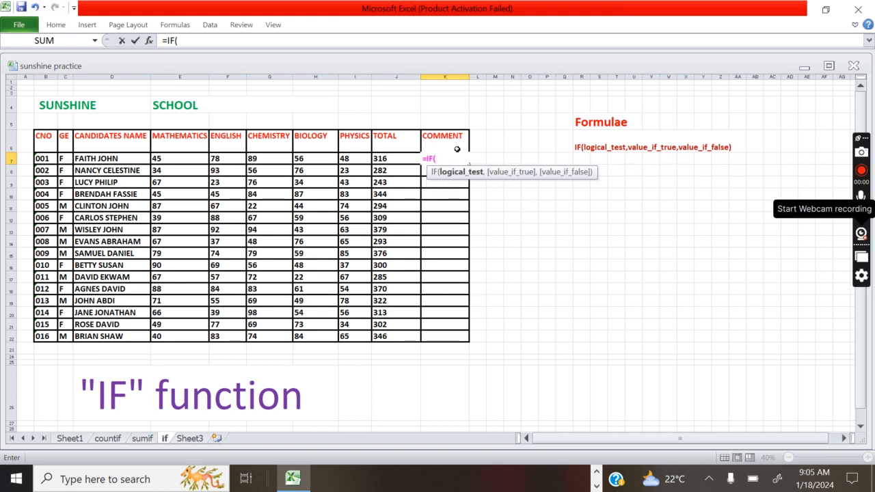
pyautogui.write('J7')
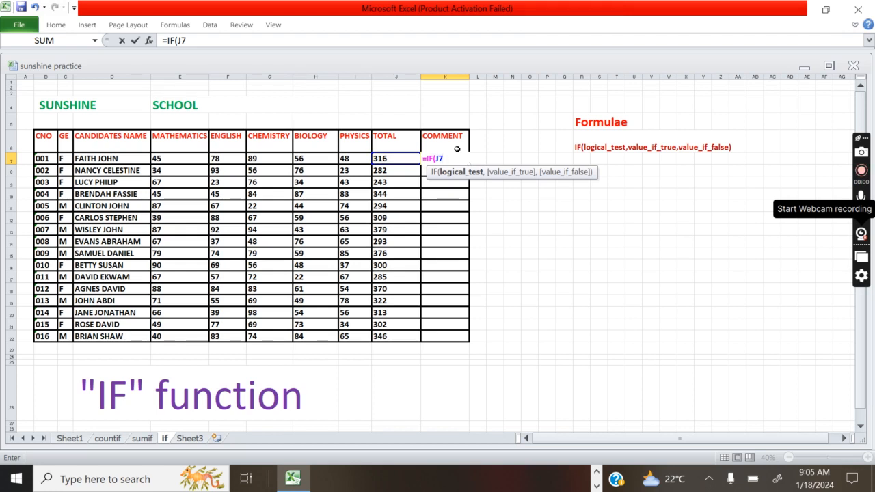
pyautogui.write('>300')
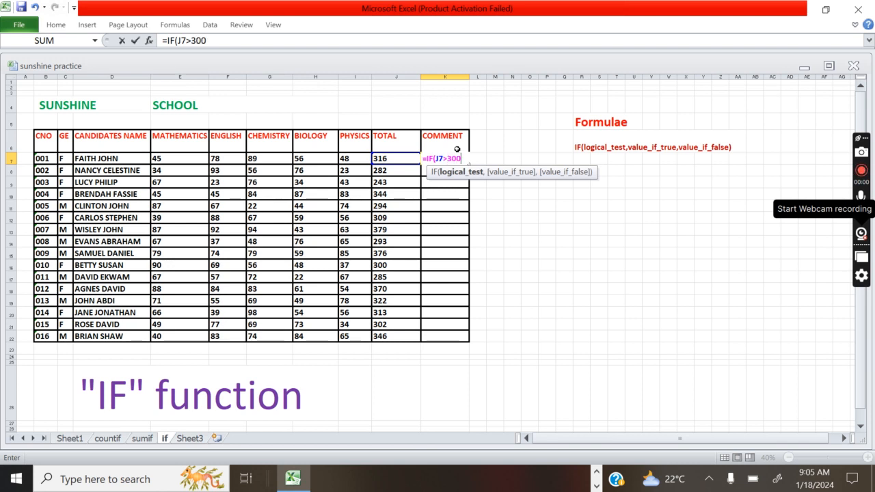
pyautogui.write(',')
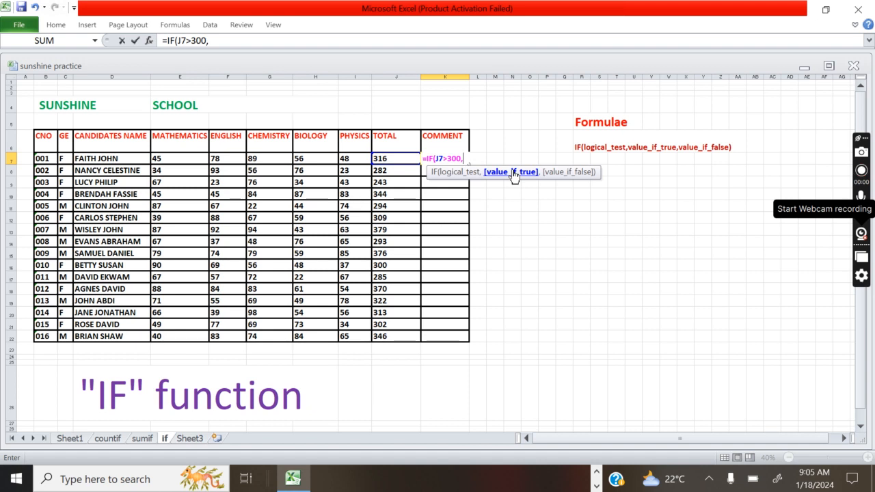
pyautogui.write('"PASS"')
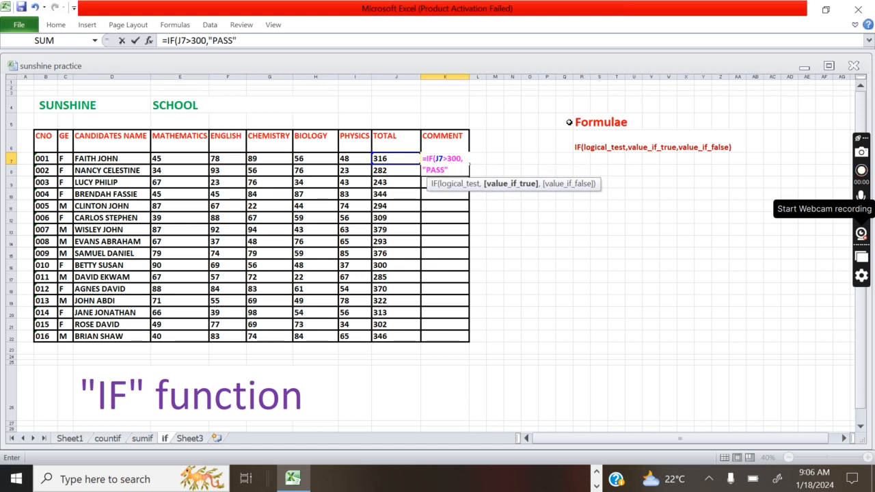
pyautogui.write(',')
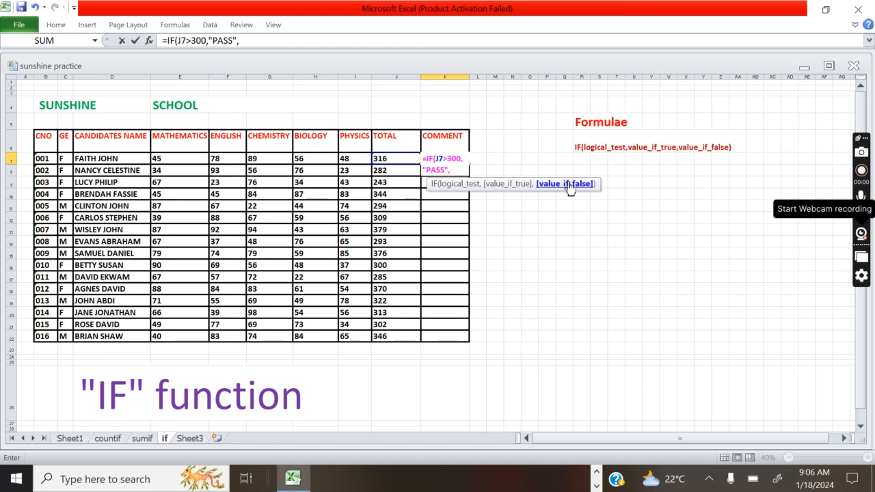
pyautogui.write('"FAIL')
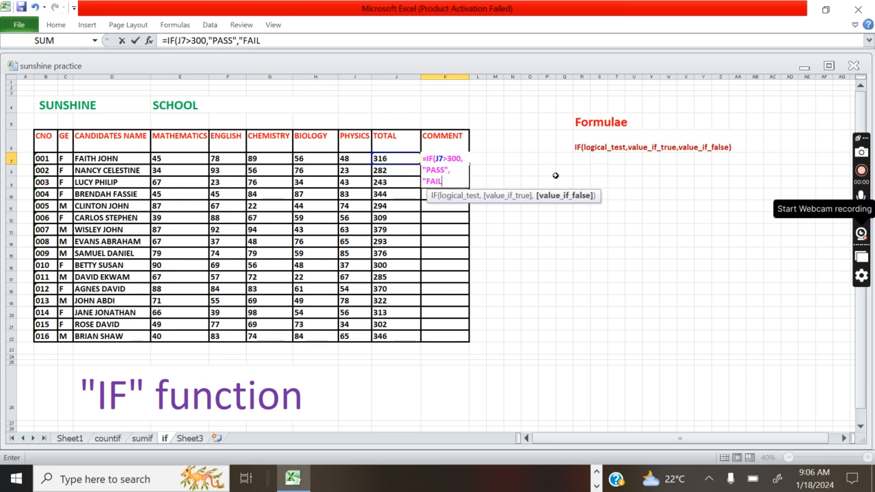
pyautogui.write('")')
pyautogui.press('Return')
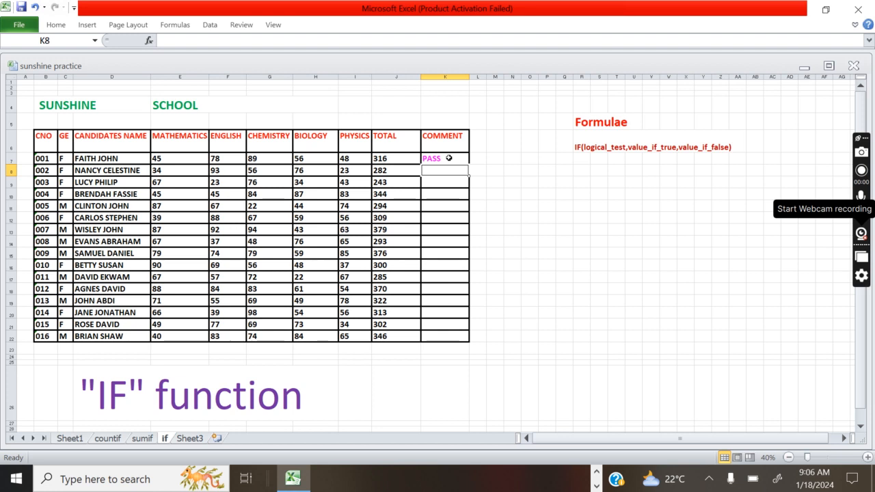
# Fill the IF formula from K7 down the COMMENT column through K22, then deselect the range
pyautogui.click(452, 158)
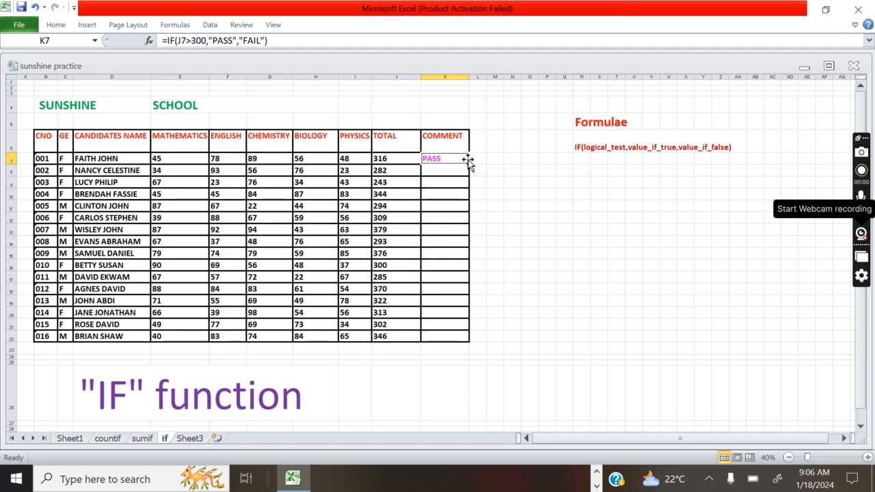
pyautogui.moveTo(469, 162); pyautogui.dragTo(461, 344)
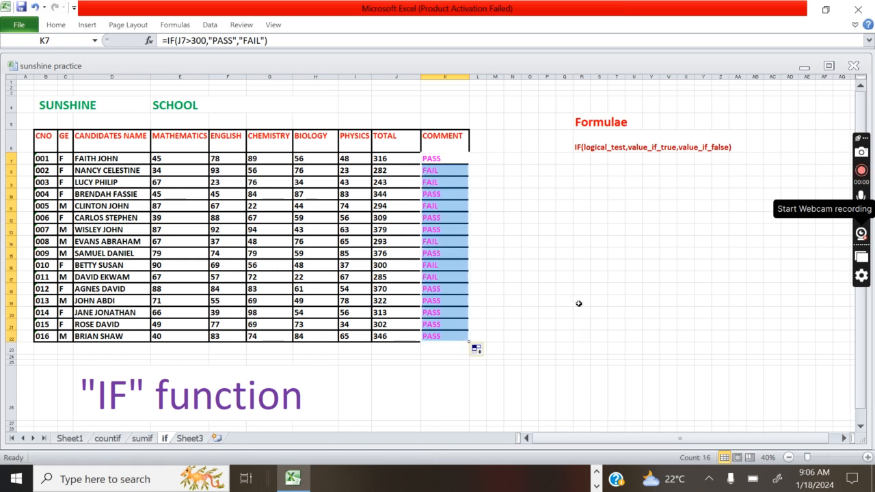
pyautogui.click(564, 266)
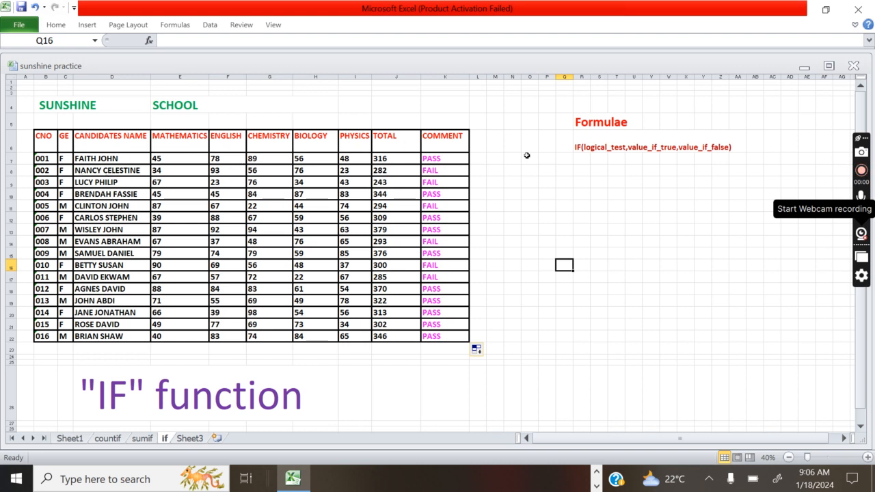
# Examine the copied IF formulas in COMMENT cells K8 and K9
pyautogui.click(437, 171)
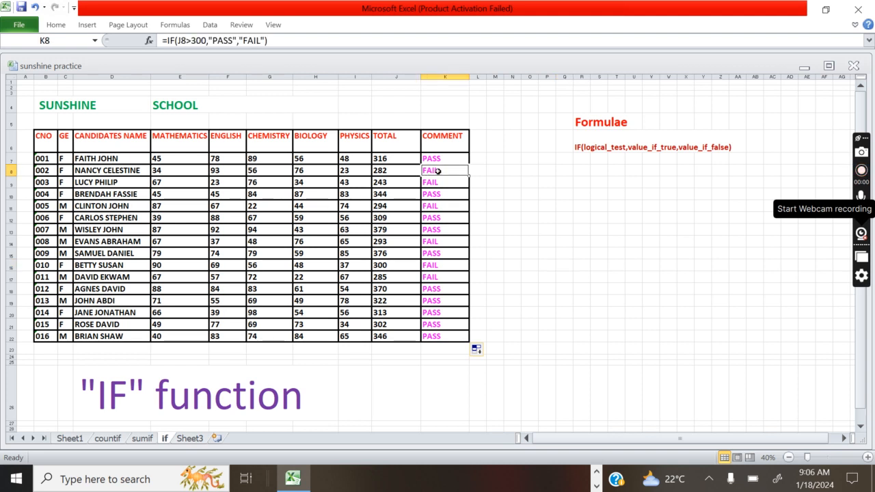
pyautogui.rightClick(271, 115)
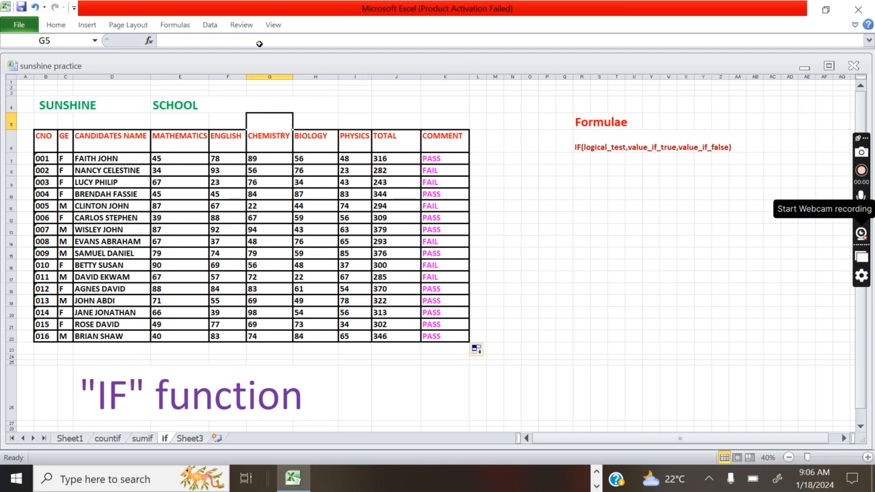
pyautogui.click(436, 183)
pyautogui.click(434, 182)
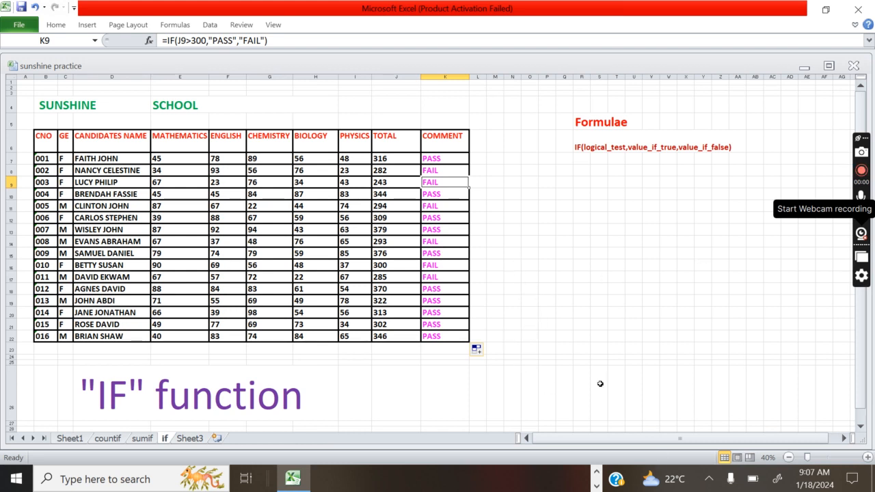
pyautogui.click(262, 313)
pyautogui.scroll(-4, 484, 266)
pyautogui.scroll(4, 485, 265)
pyautogui.scroll(-1, 488, 266)
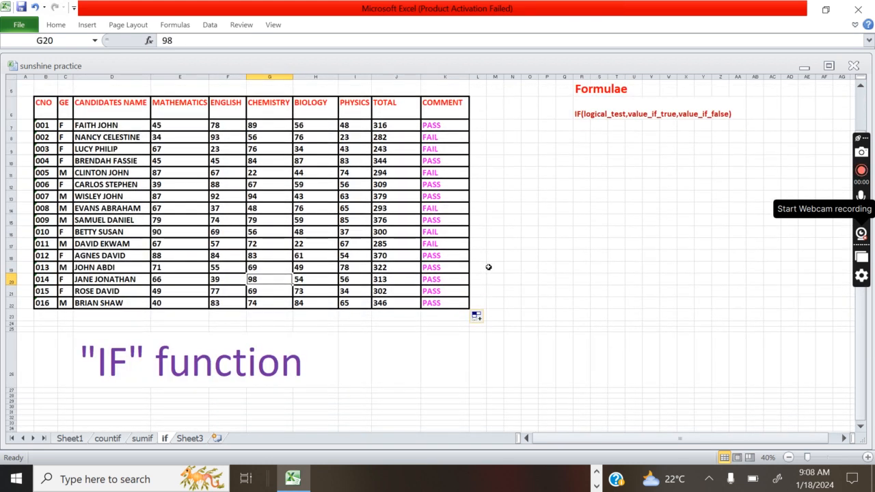
pyautogui.scroll(1, 487, 266)
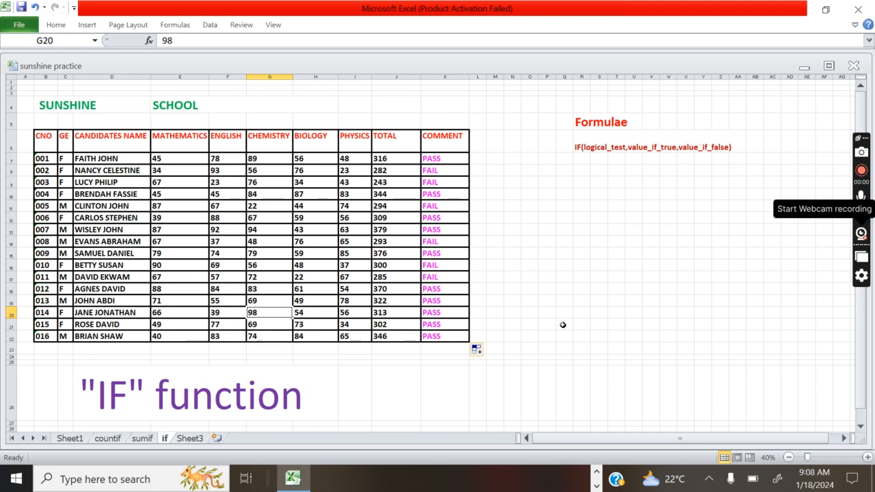
pyautogui.click(335, 206)
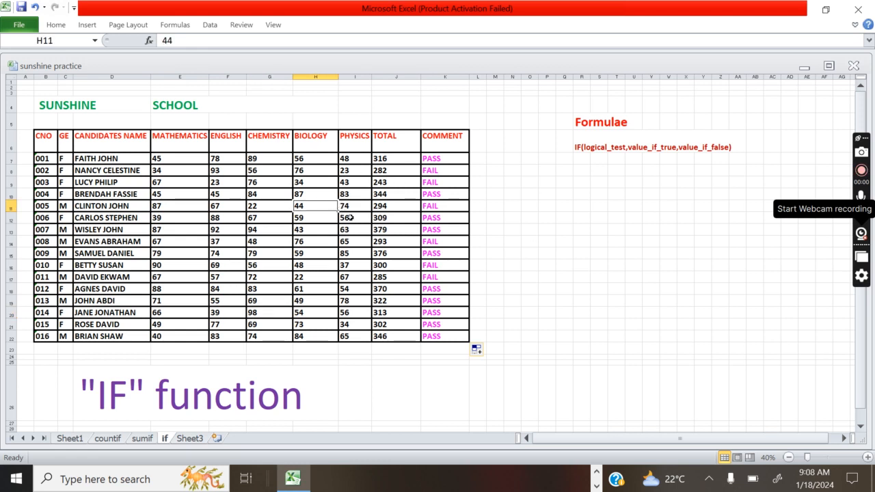